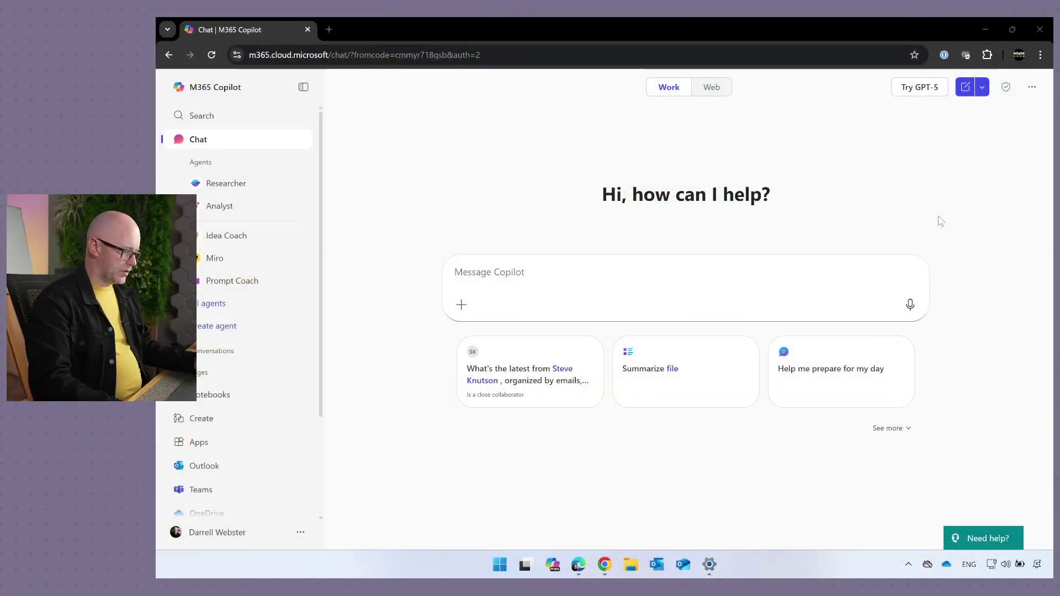
- Pin Loop to the Copilot app navigation from the All apps list
click(606, 568)
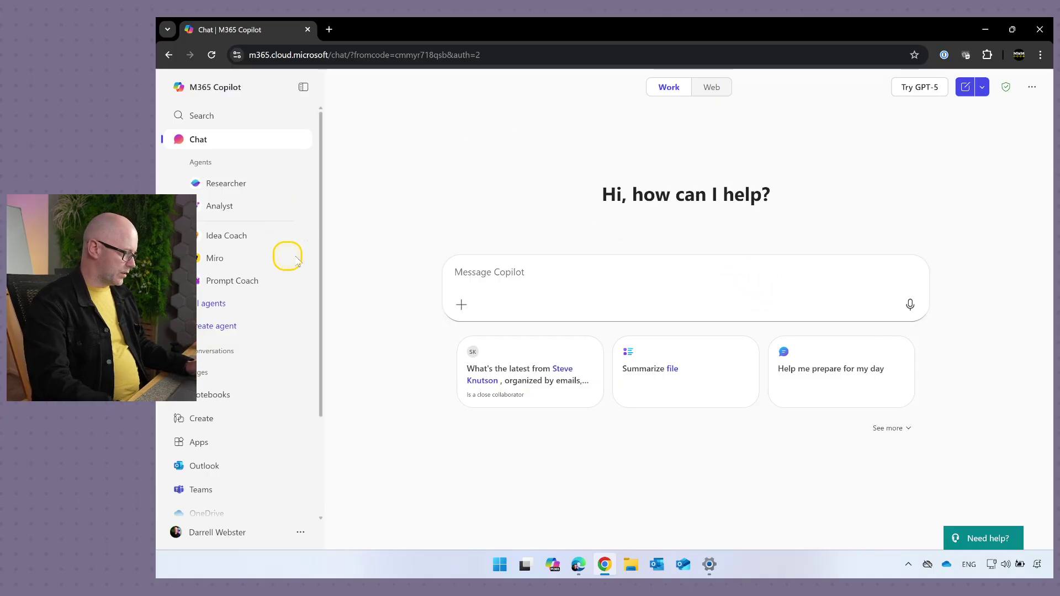
scroll(293, 299, down, 3)
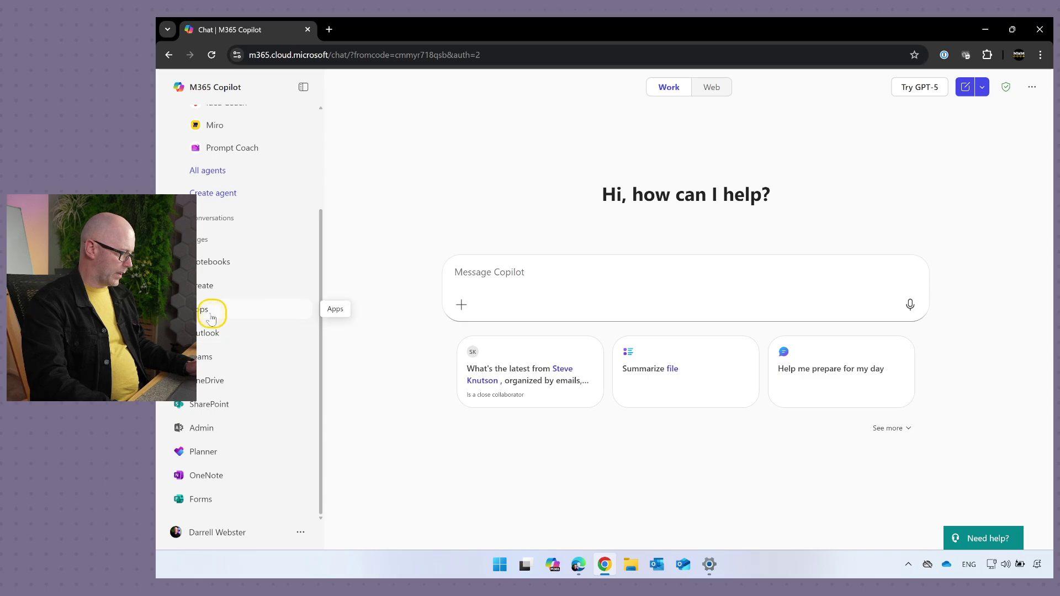
click(202, 312)
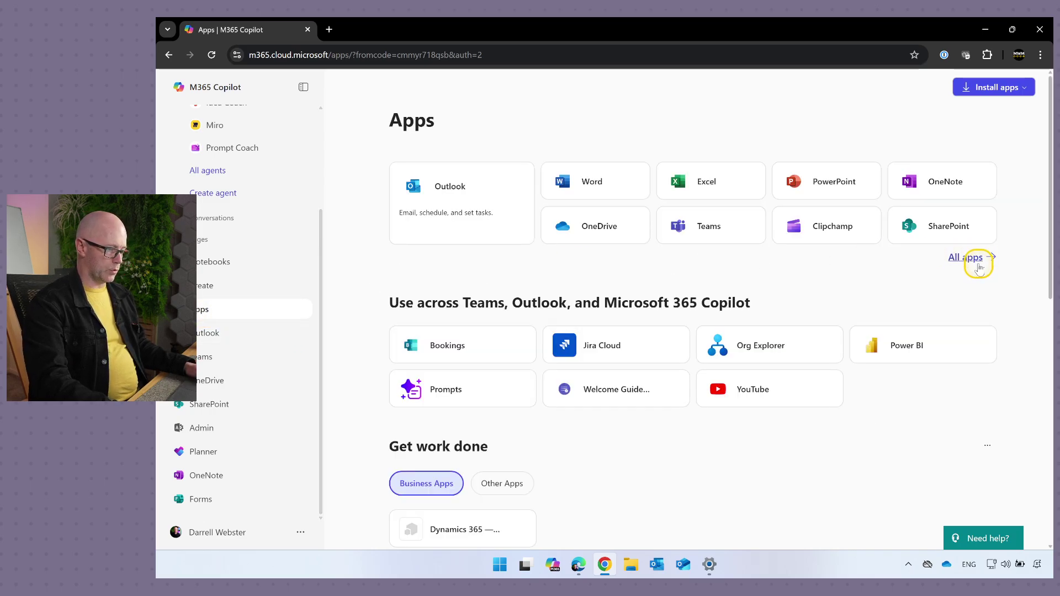
click(973, 259)
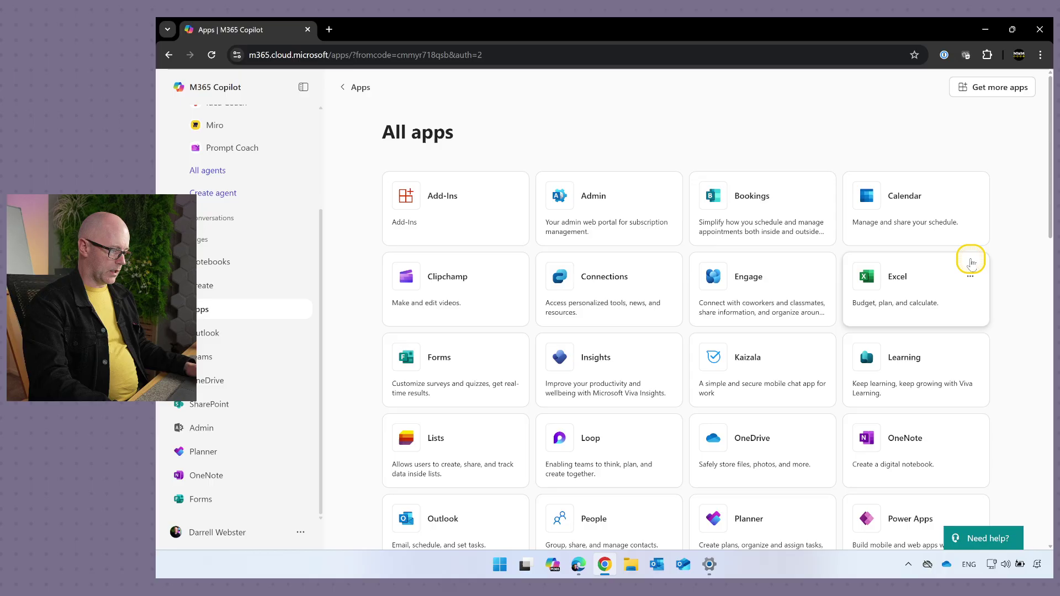
click(664, 439)
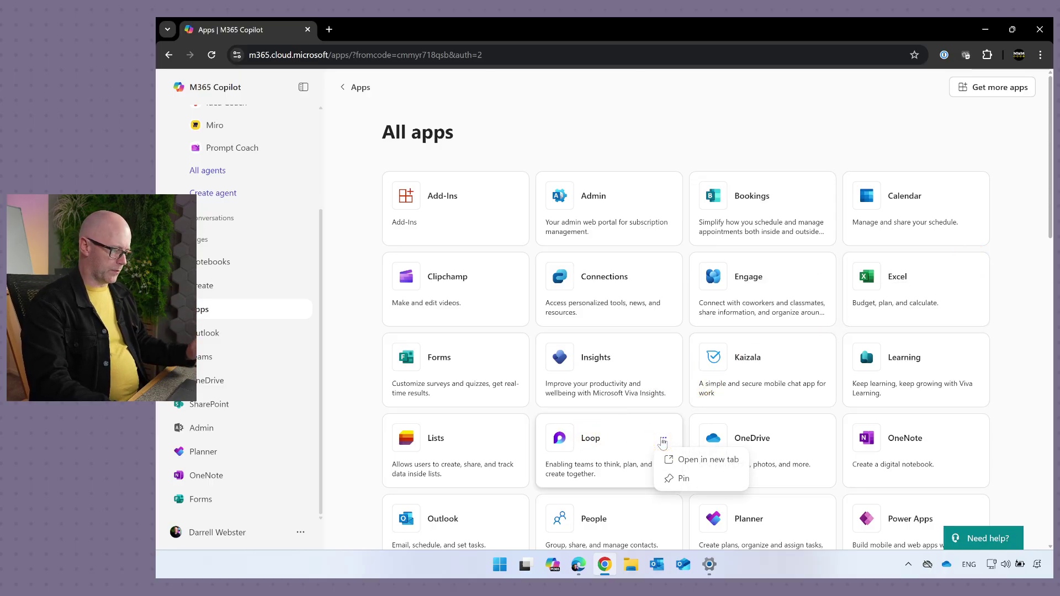
click(683, 478)
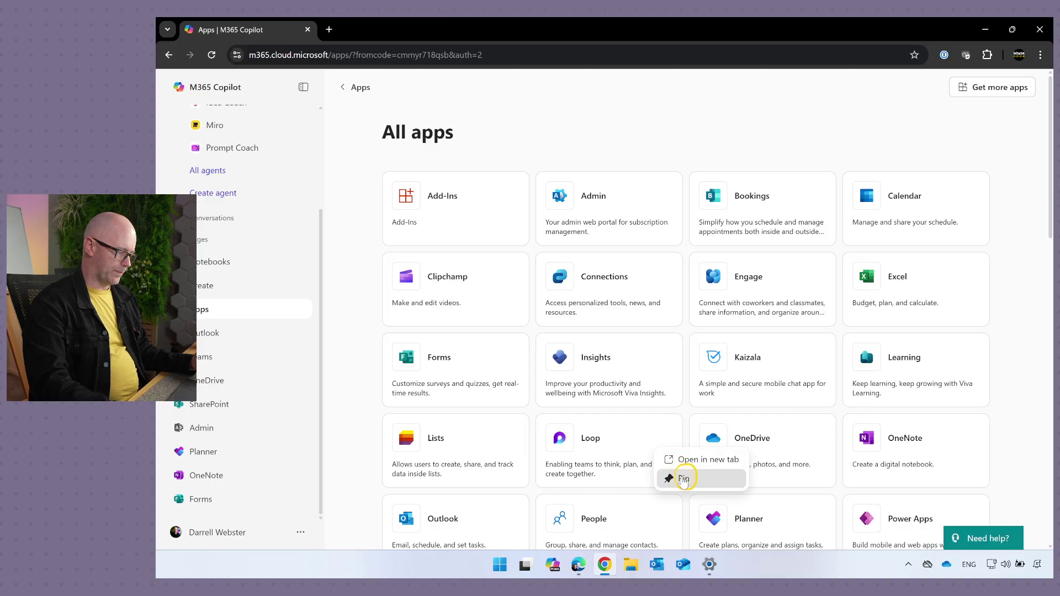
- Move the pinned Loop entry up just after Teams and open Loop in a new tab
scroll(289, 426, down, 1)
click(199, 500)
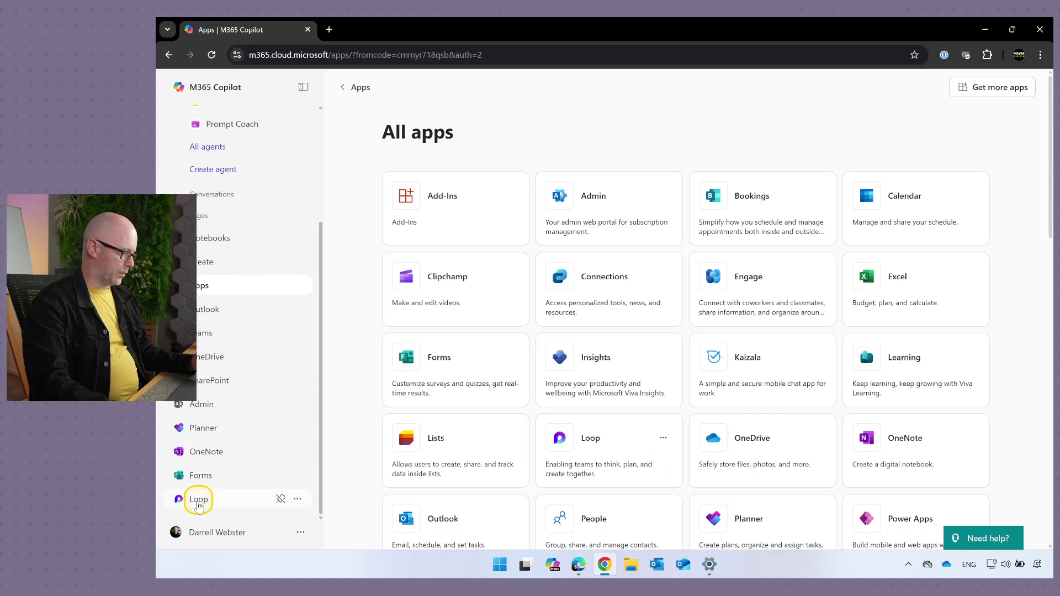
drag(197, 503, 228, 359)
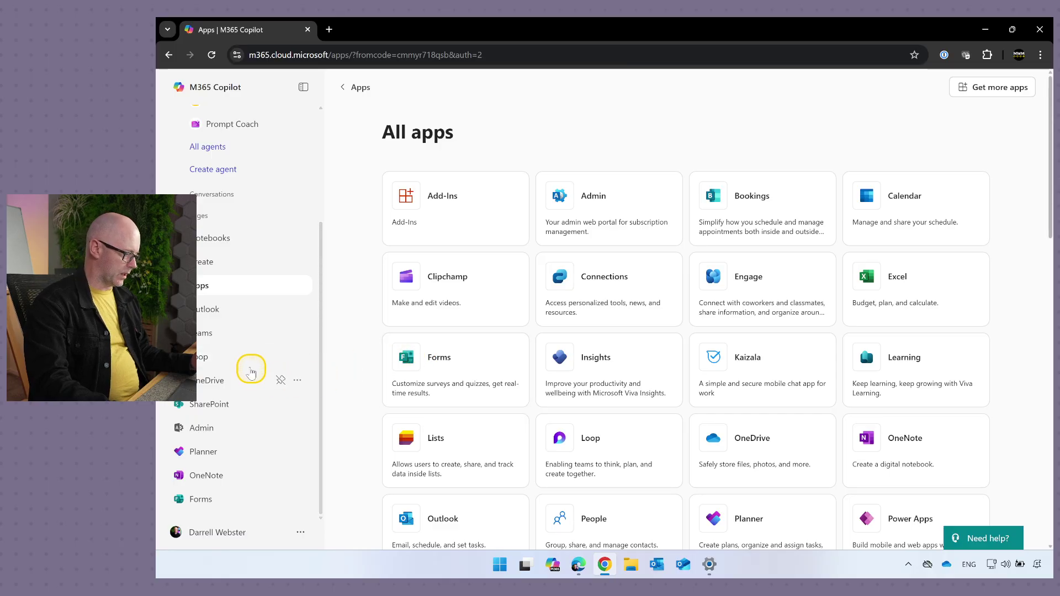
click(204, 357)
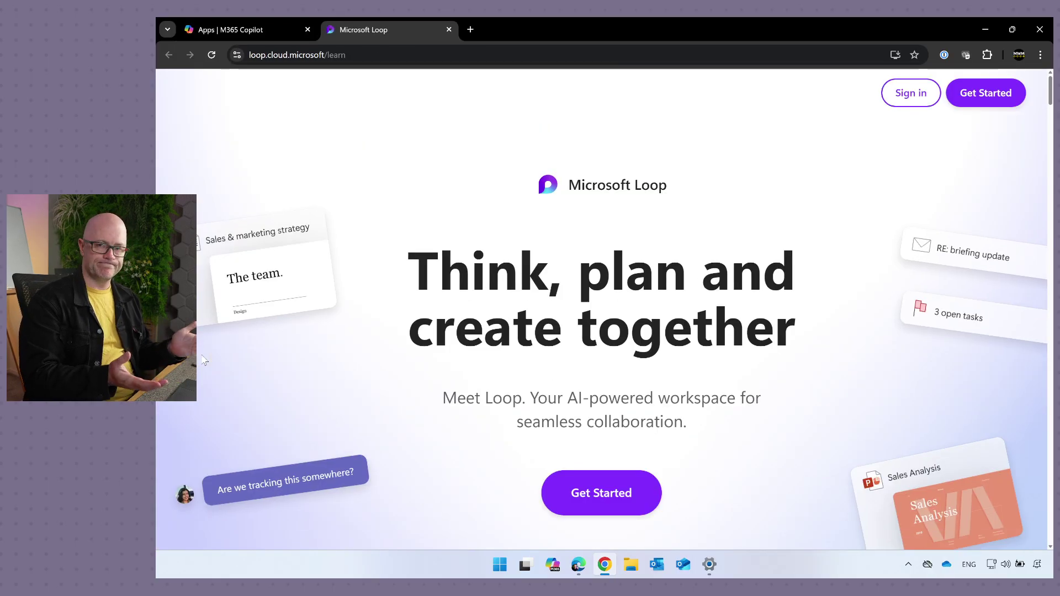
- Sign in to Loop with the existing signed-in work account
click(914, 95)
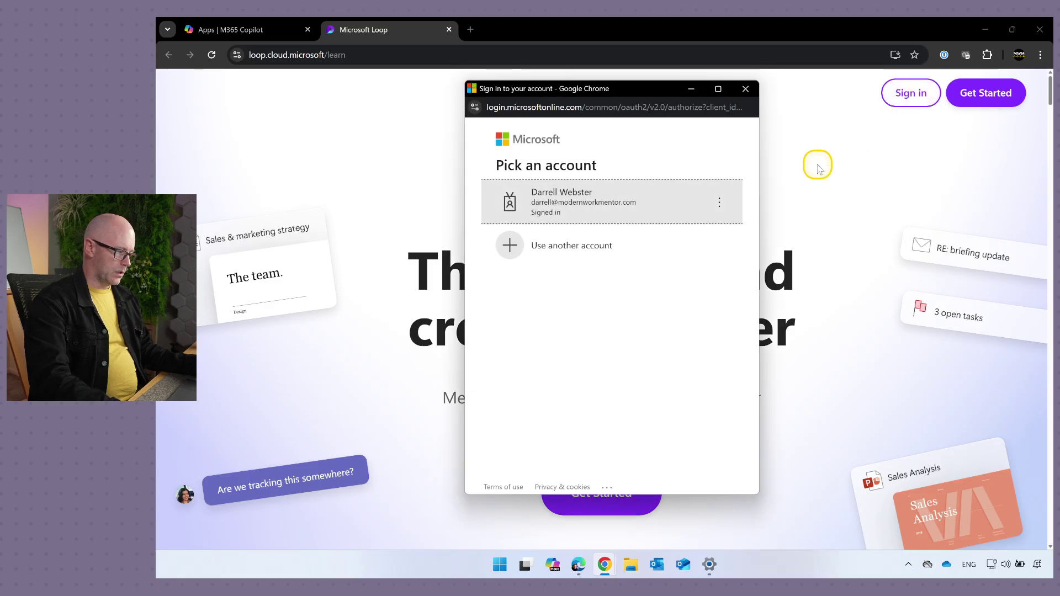
click(617, 193)
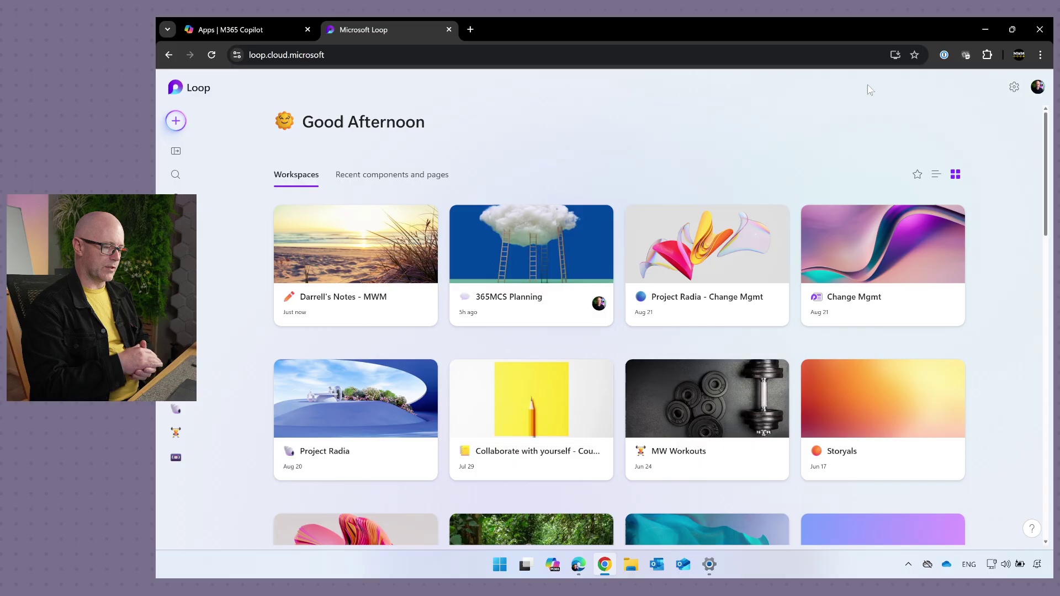
- Install Loop as a standalone app using Chrome's address-bar install option
click(886, 70)
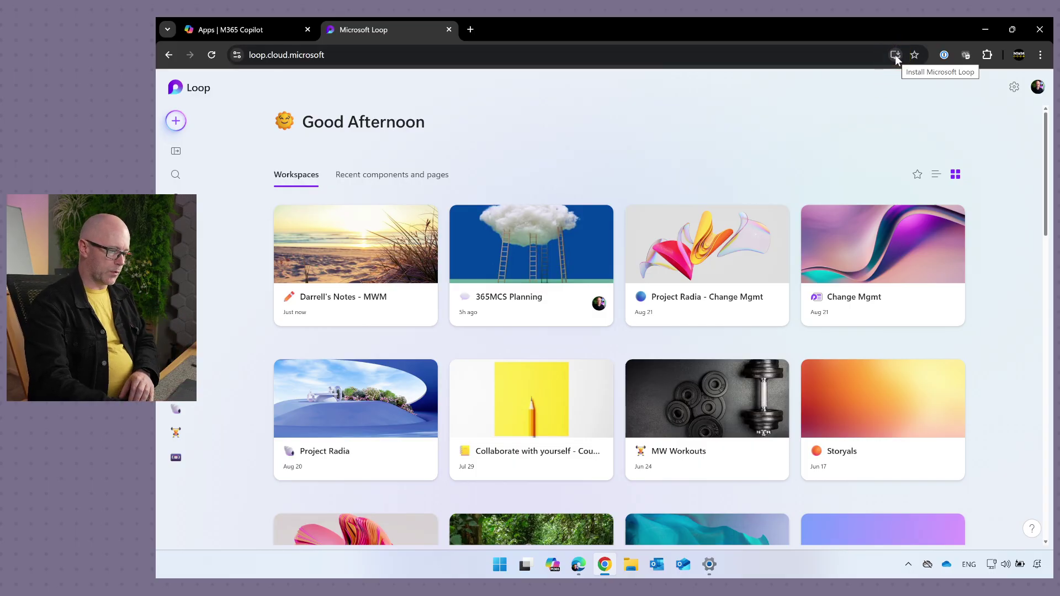
click(895, 56)
click(895, 56)
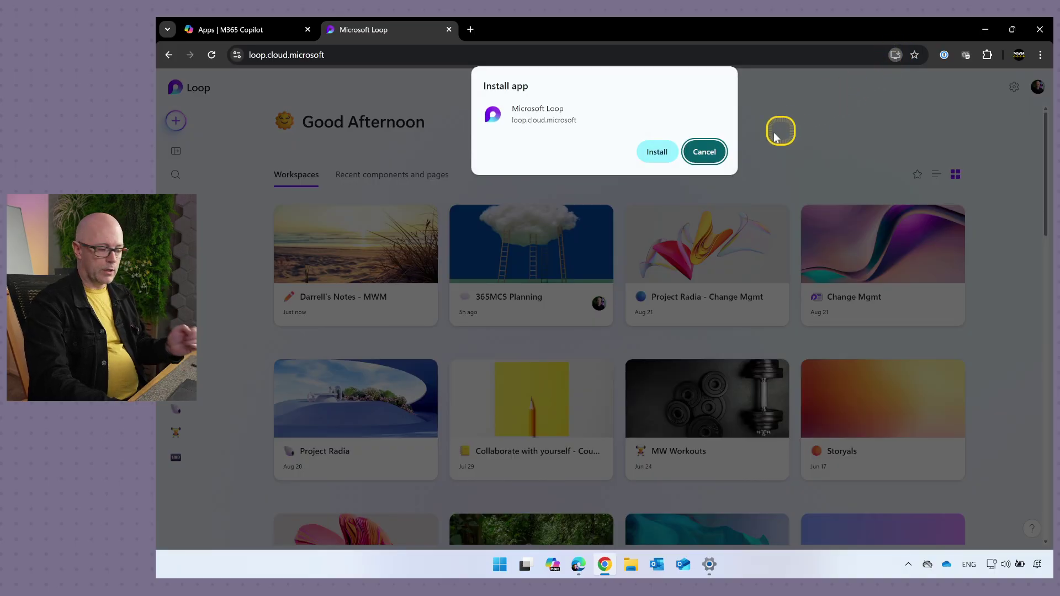
click(657, 152)
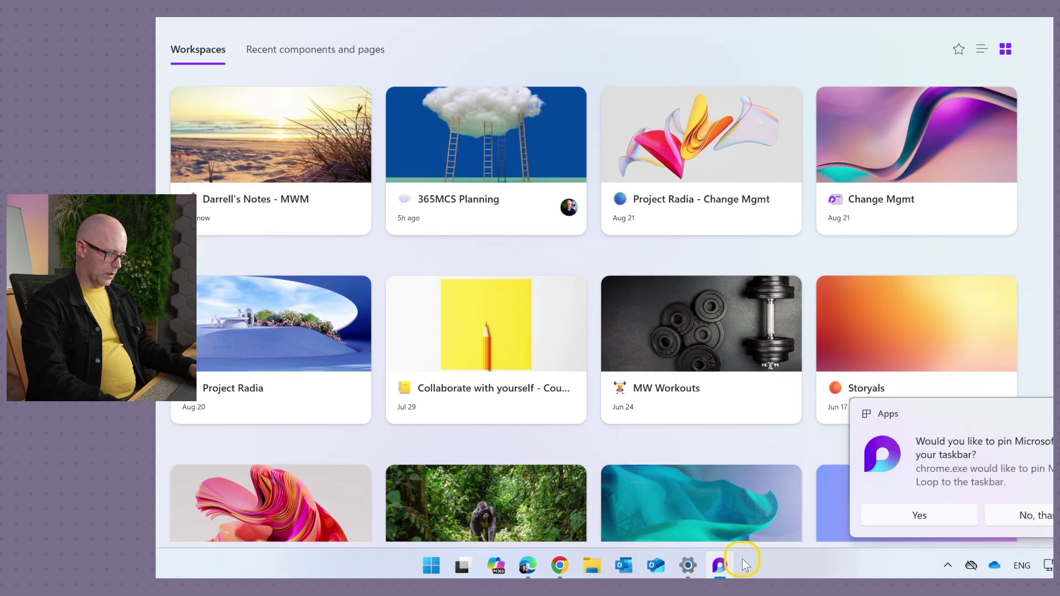
- Bring the installed Loop window forward and accept pinning it to the taskbar
mouse_move(722, 564)
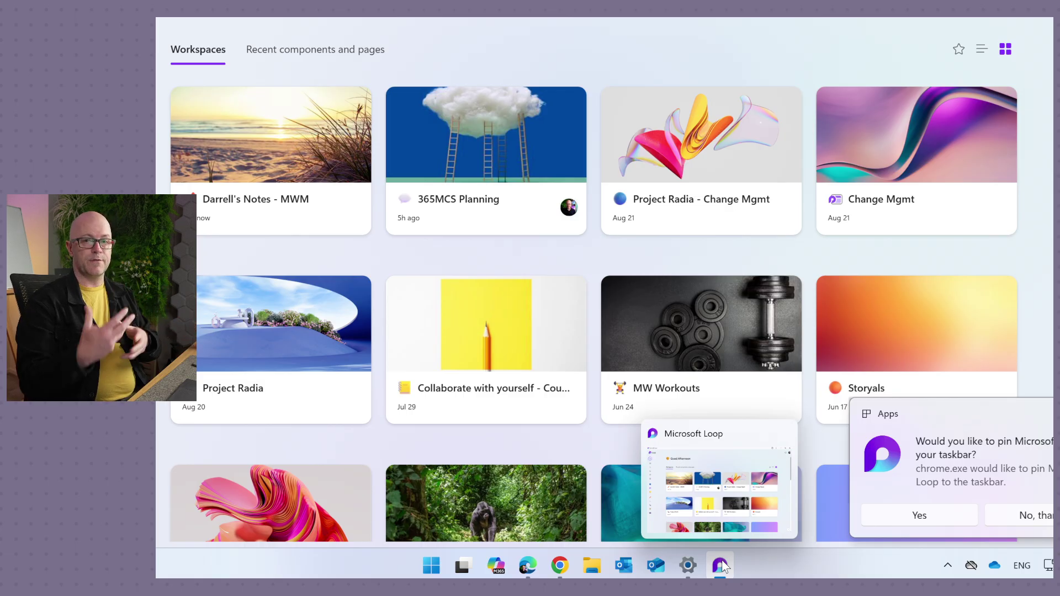
click(725, 565)
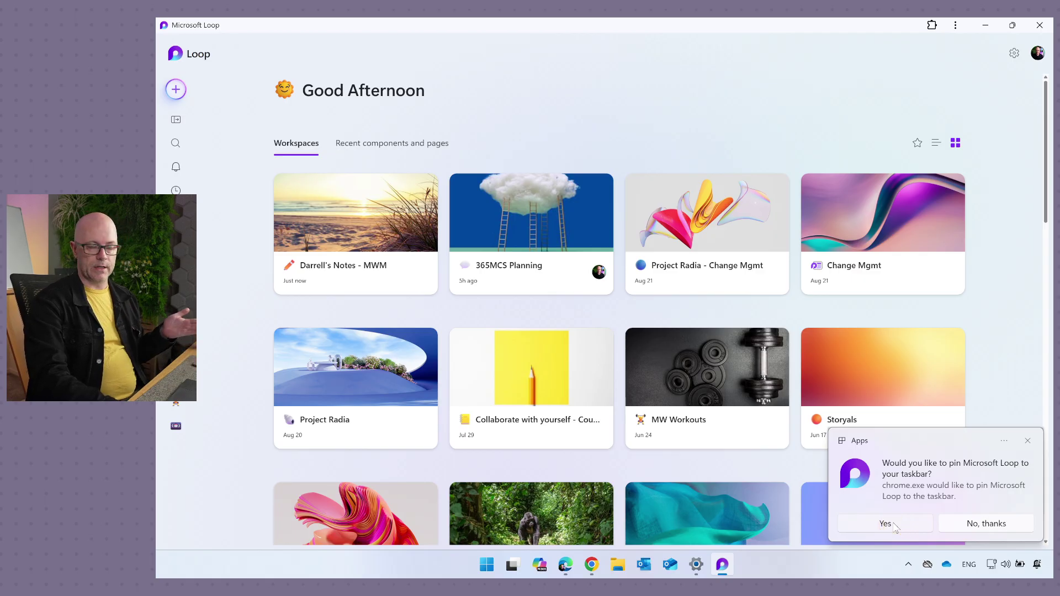
click(886, 523)
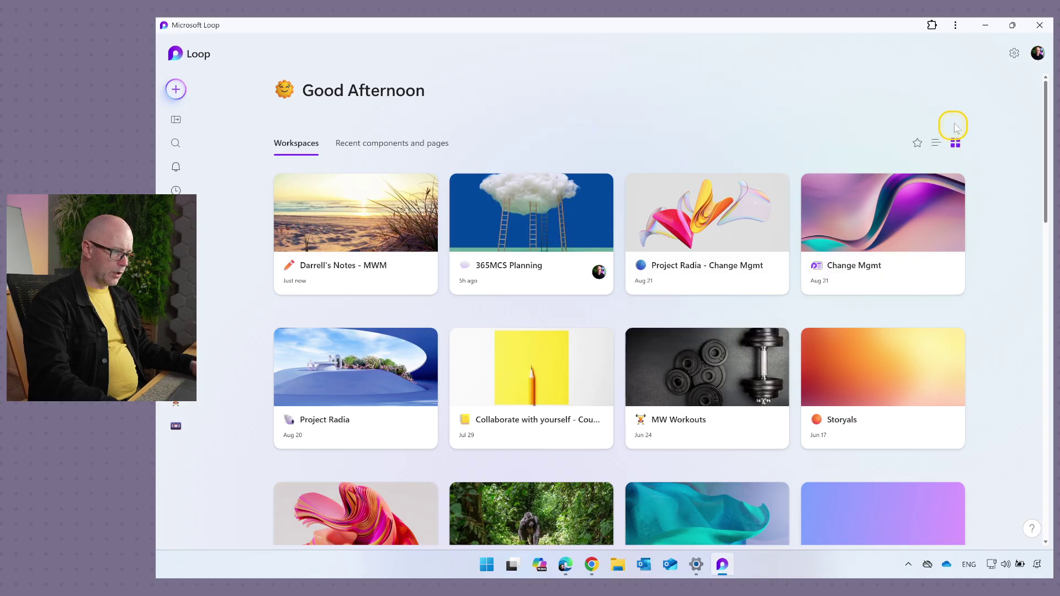
- Minimize the Loop app and Chrome windows to return to the Edge window
click(988, 27)
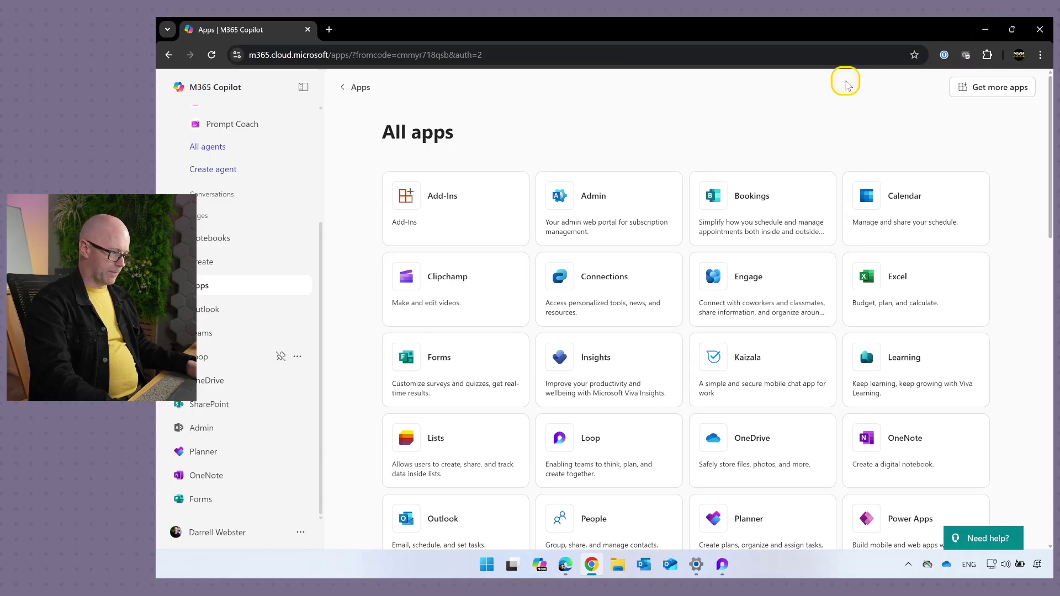
click(984, 29)
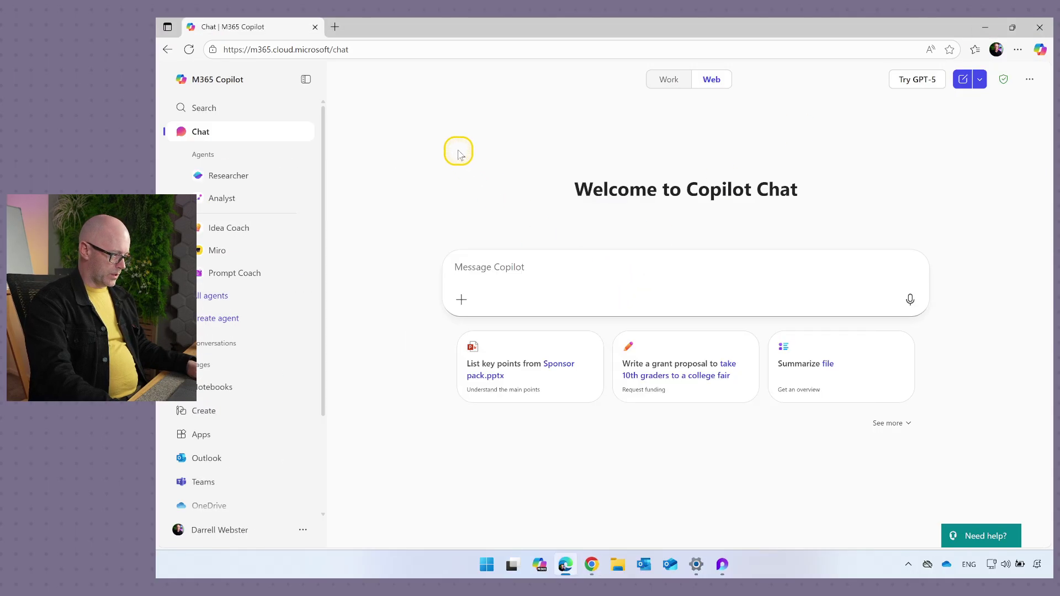
mouse_move(564, 568)
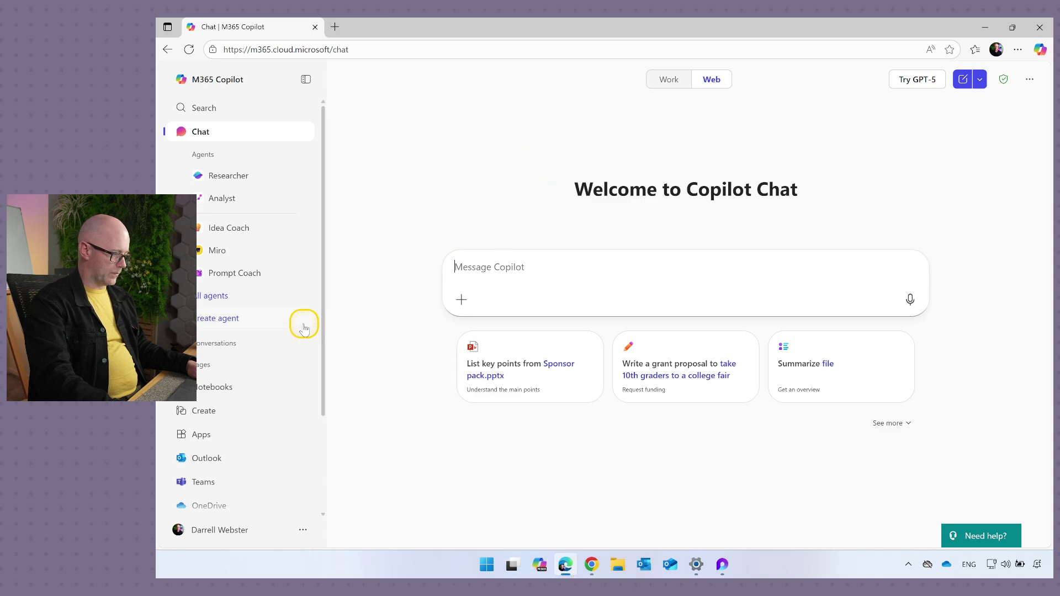
scroll(271, 330, down, 1)
scroll(270, 326, down, 3)
scroll(260, 281, up, 4)
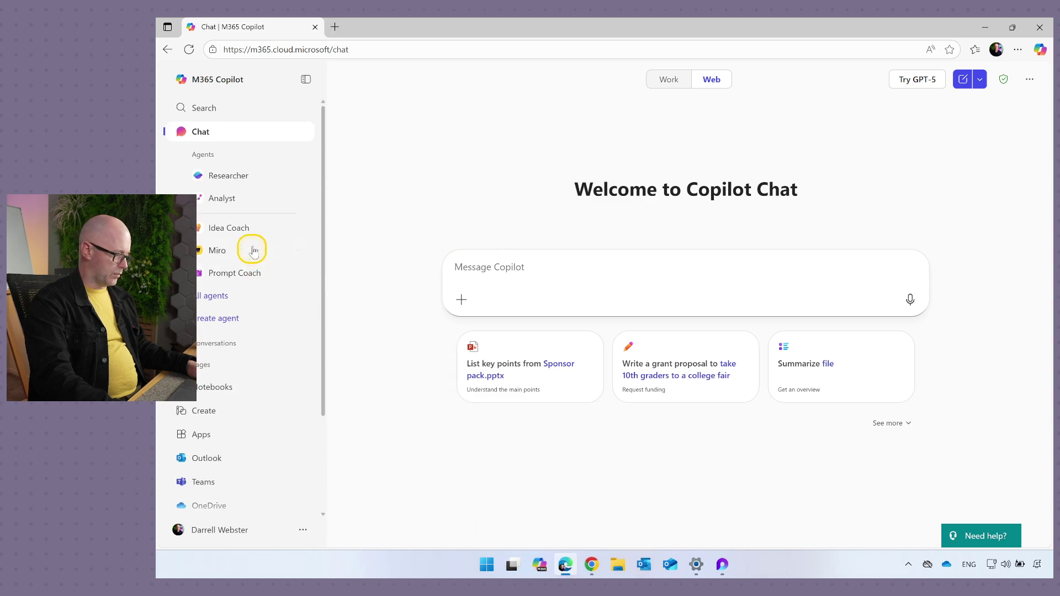
- Reload the Copilot chat page and drag Loop up between Teams and OneDrive
click(190, 50)
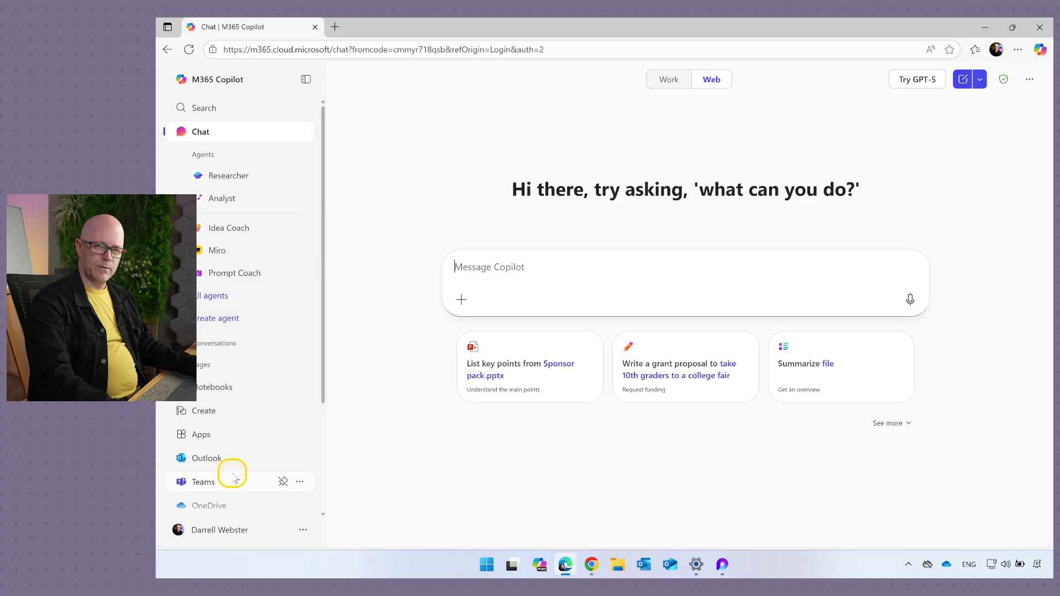
scroll(232, 472, down, 3)
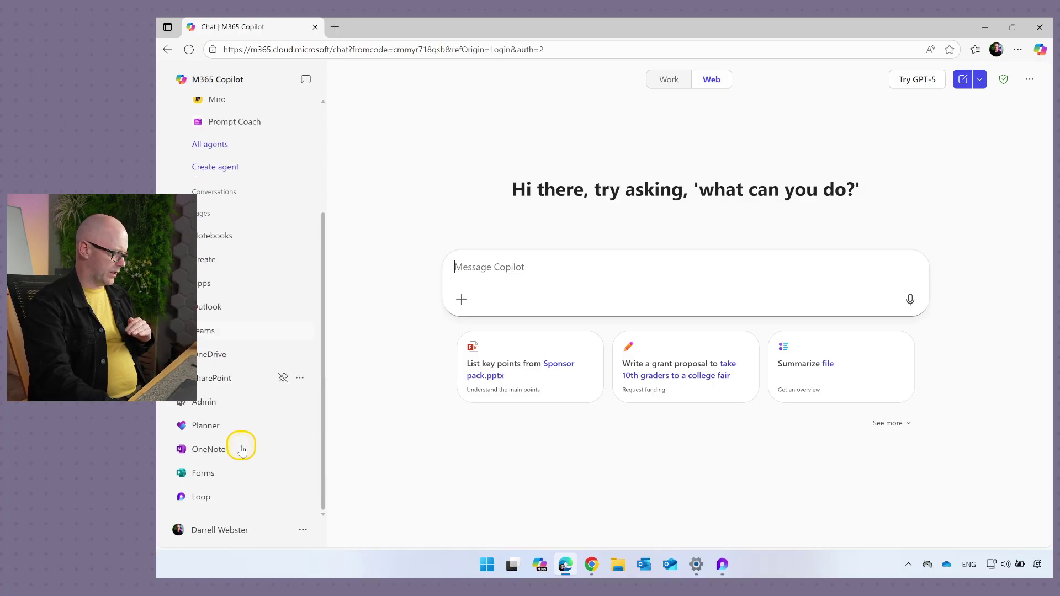
drag(201, 497, 216, 351)
- Open Loop from the Copilot sidebar in a new tab and sign in with the existing account
click(210, 356)
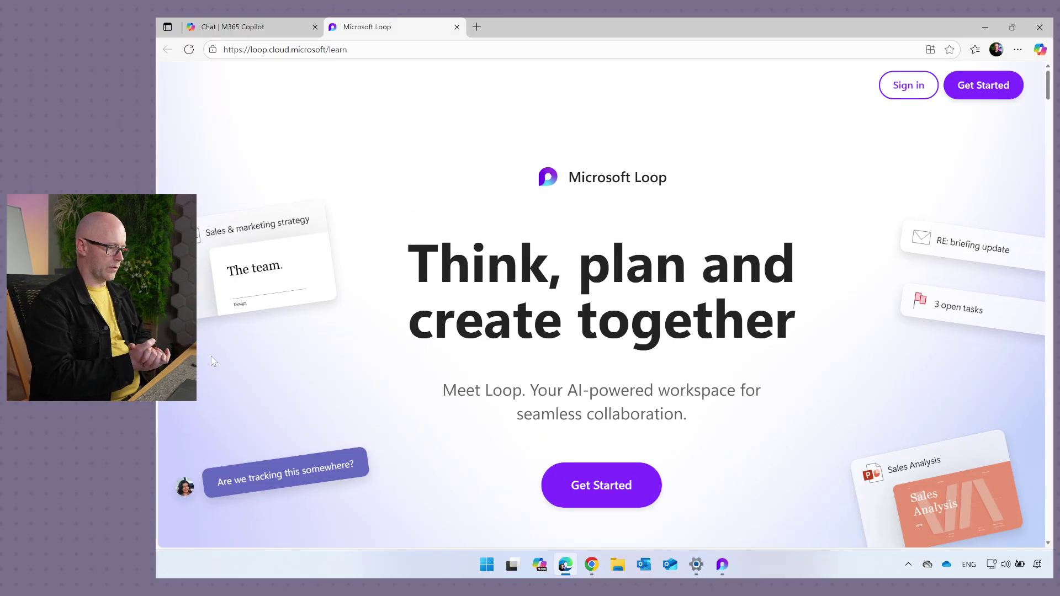
click(906, 86)
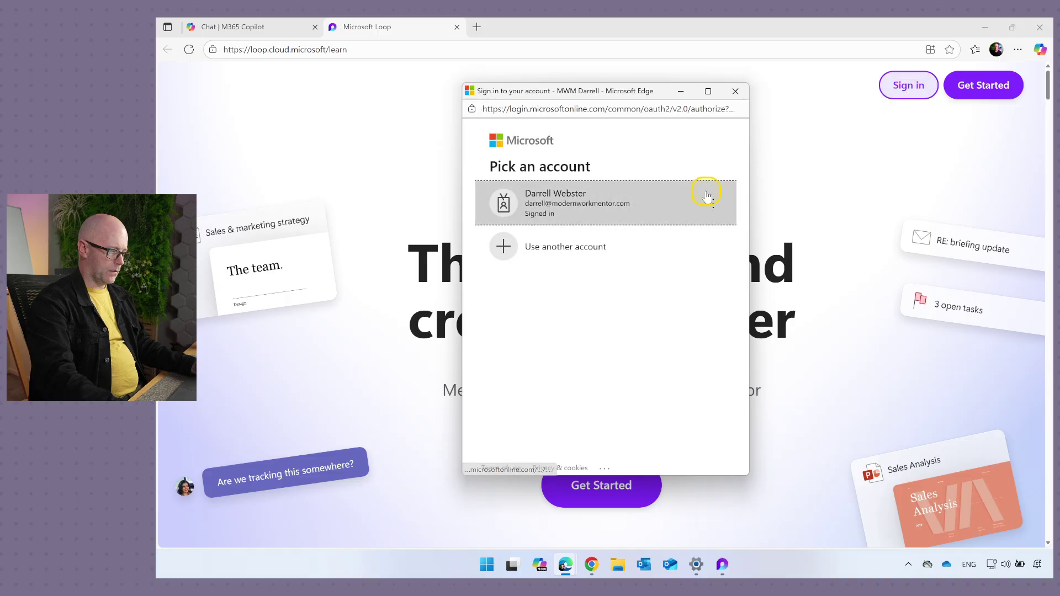
click(581, 207)
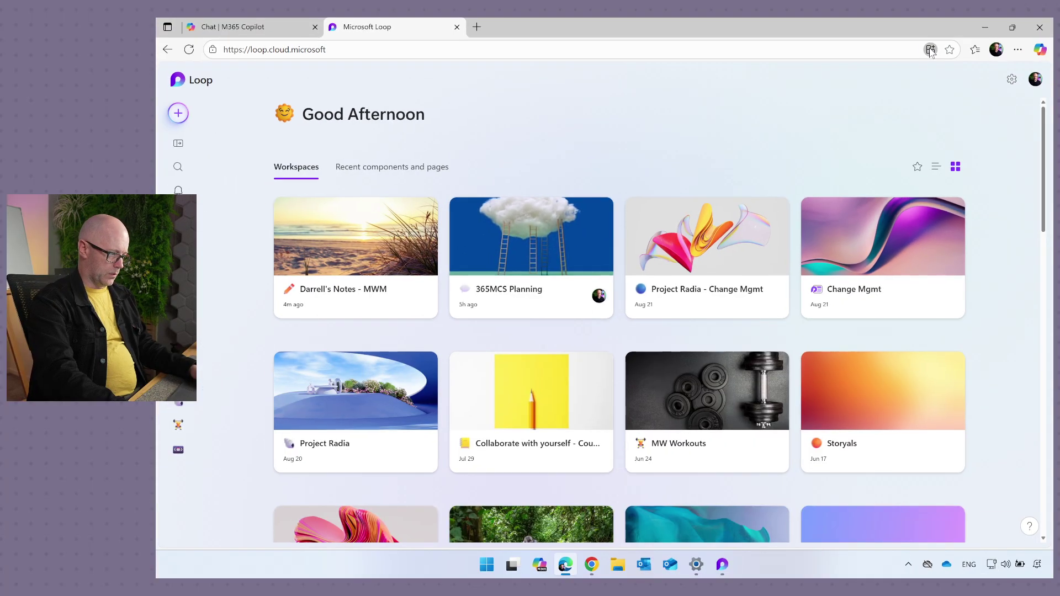
- Install Loop as an Edge app with Pin to taskbar, Pin to Start and Auto-start on login
click(930, 49)
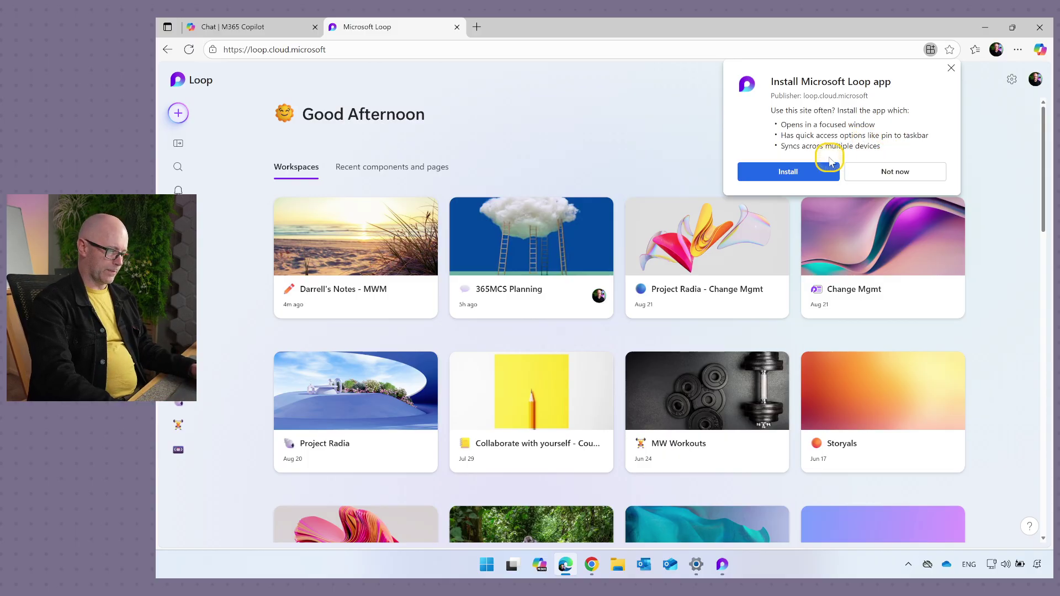
click(790, 175)
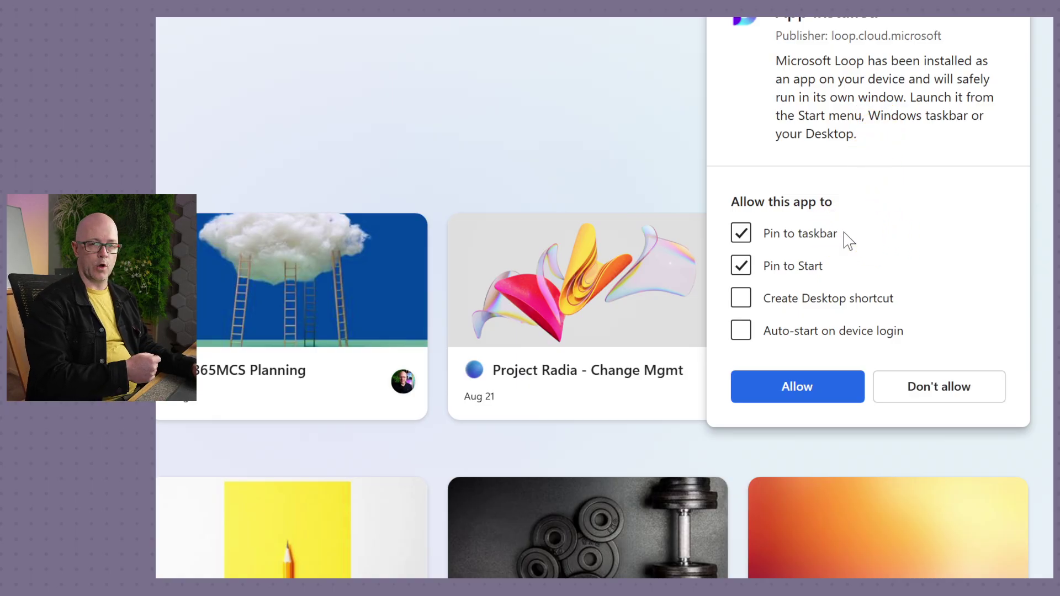
click(779, 269)
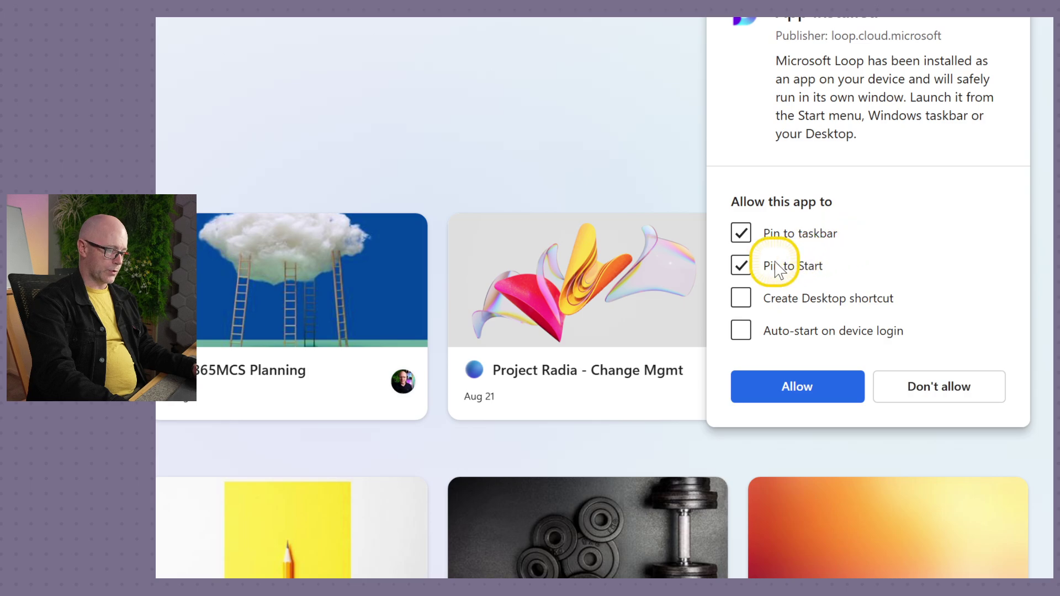
click(746, 334)
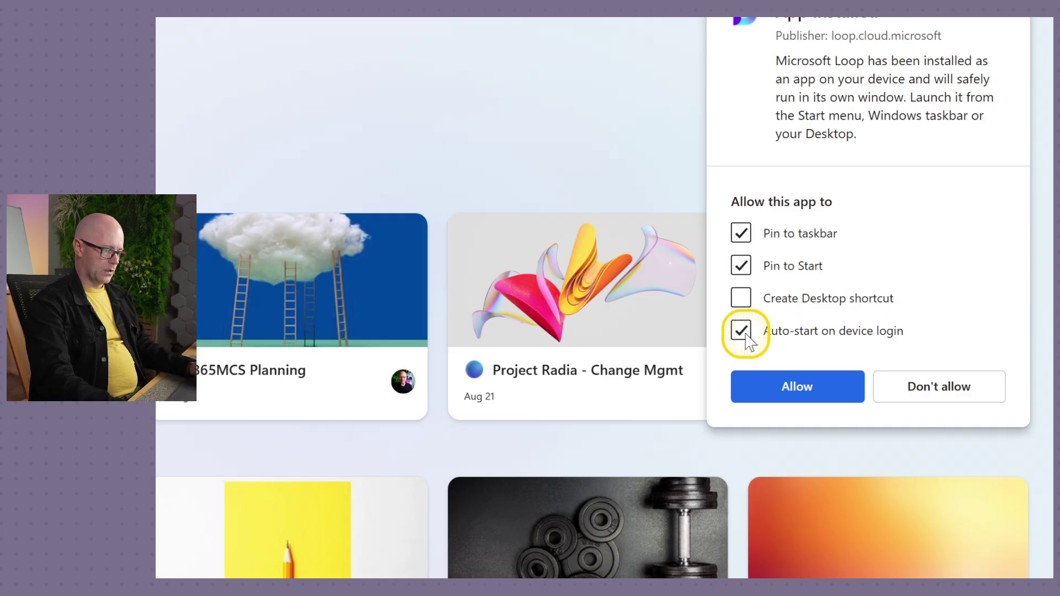
click(820, 383)
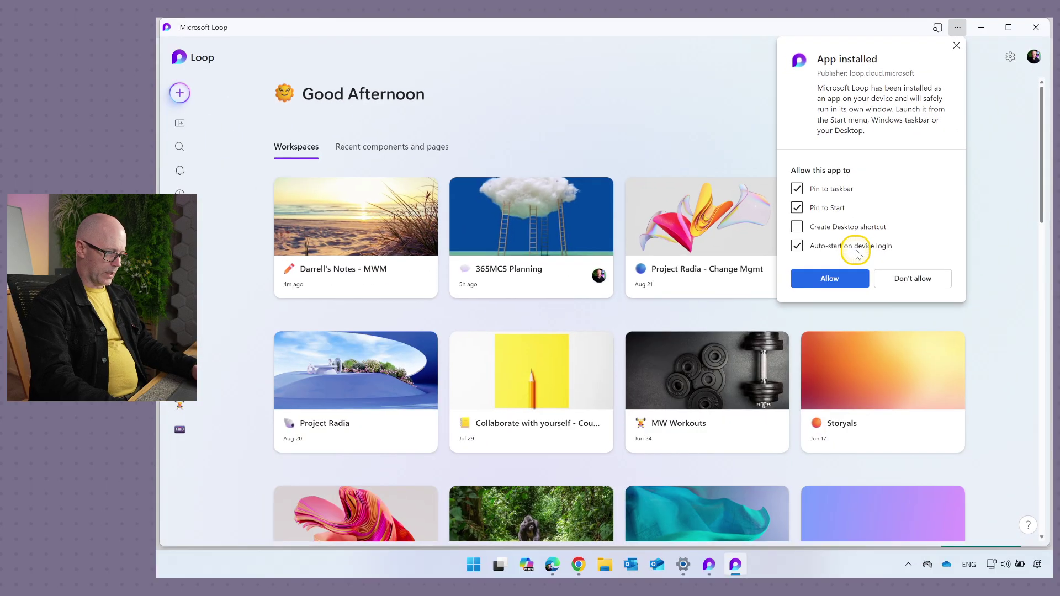
- Finish the app permissions, accept the taskbar pin, and reopen the Loop window from the taskbar
click(847, 285)
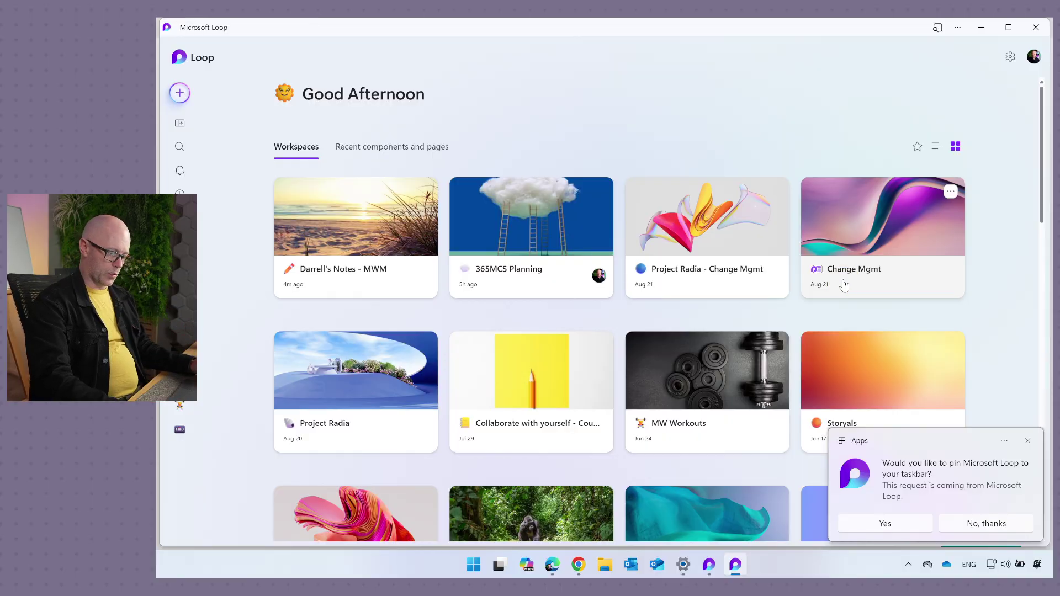
click(885, 524)
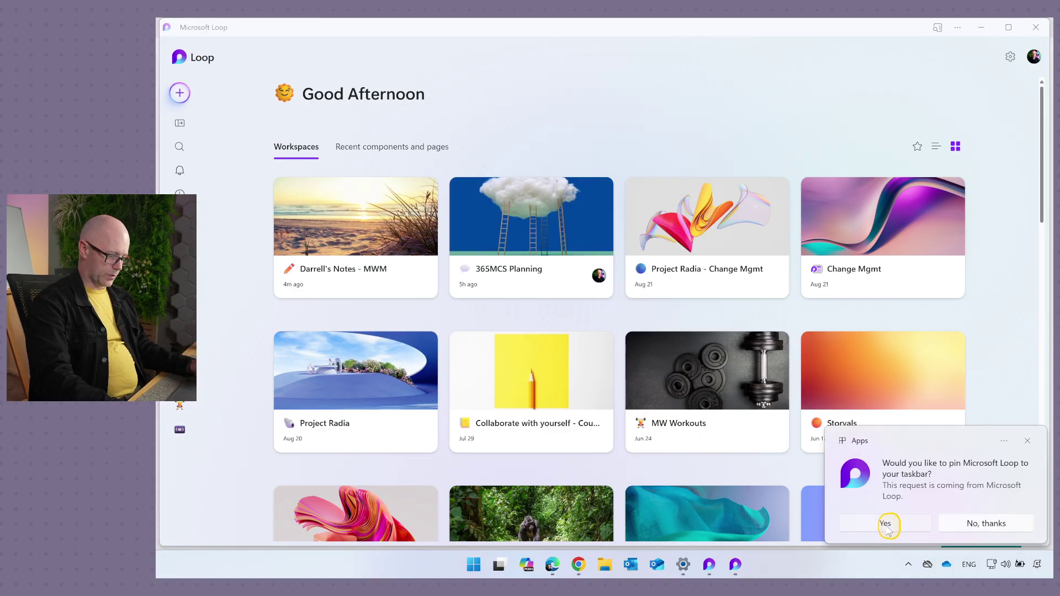
click(724, 527)
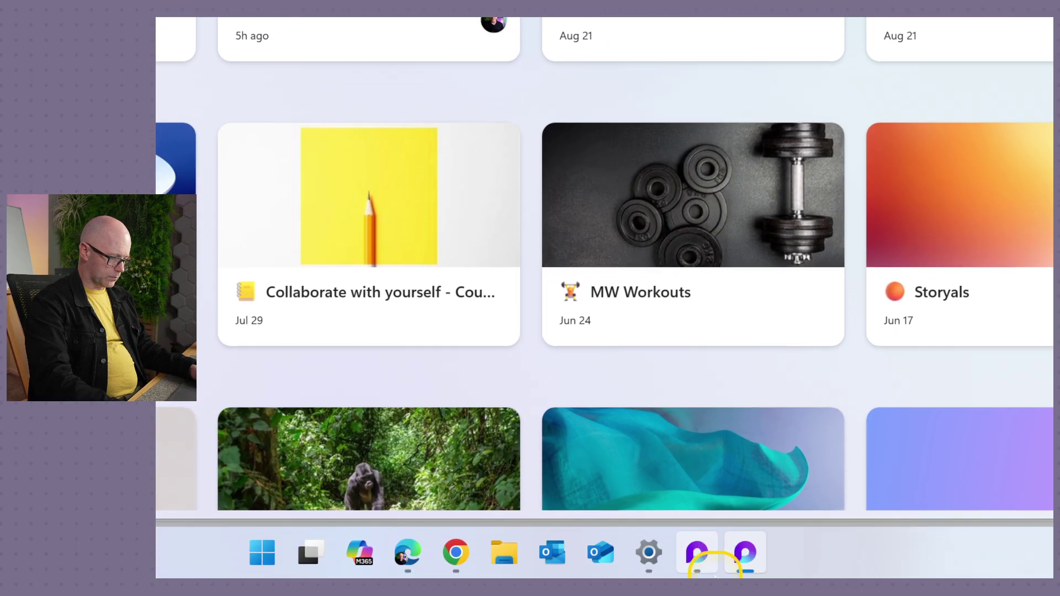
mouse_move(697, 552)
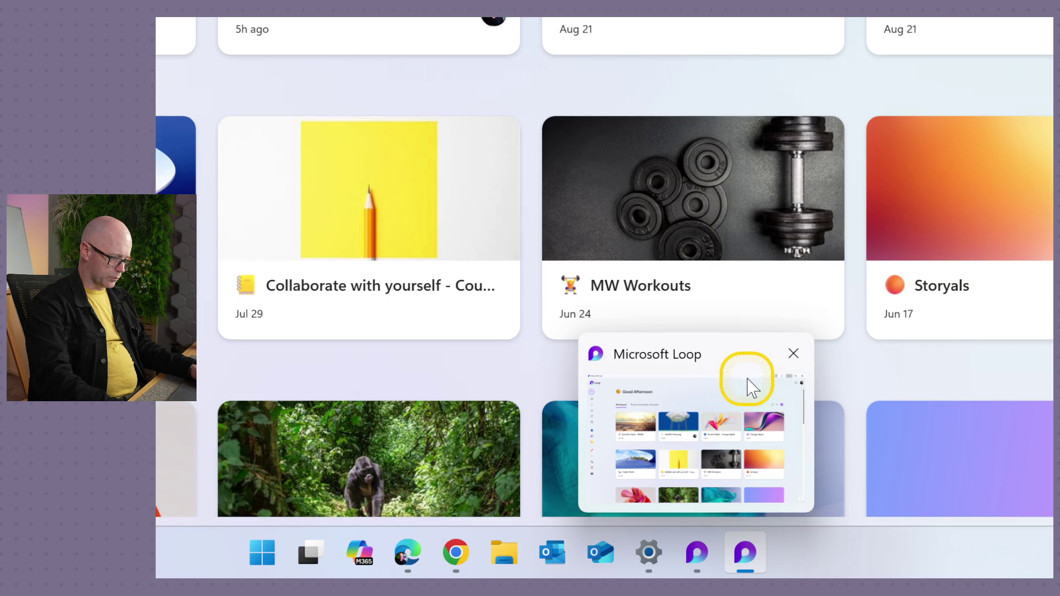
click(696, 552)
click(744, 553)
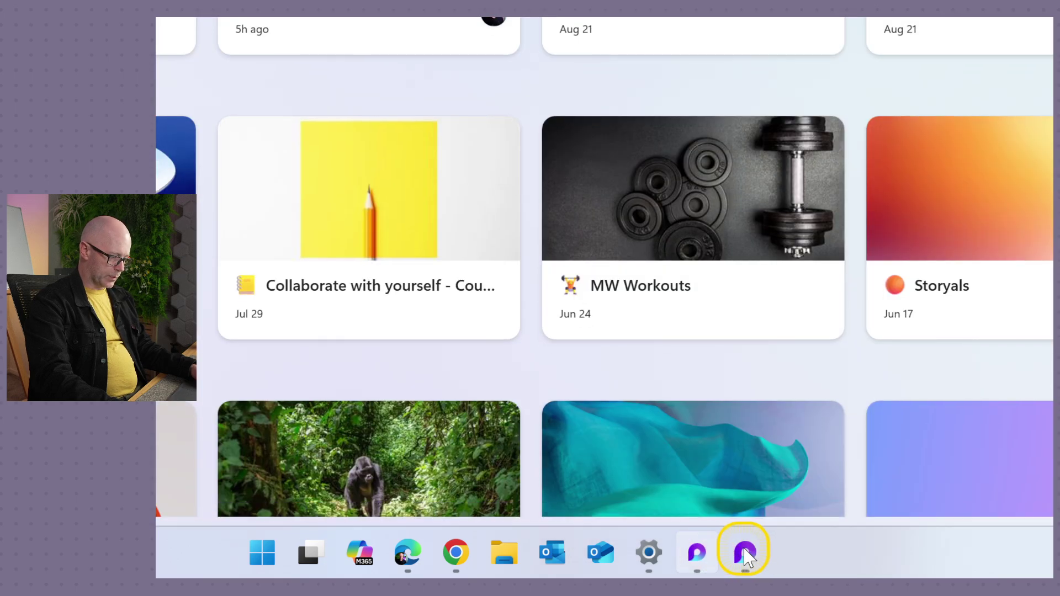
mouse_move(755, 488)
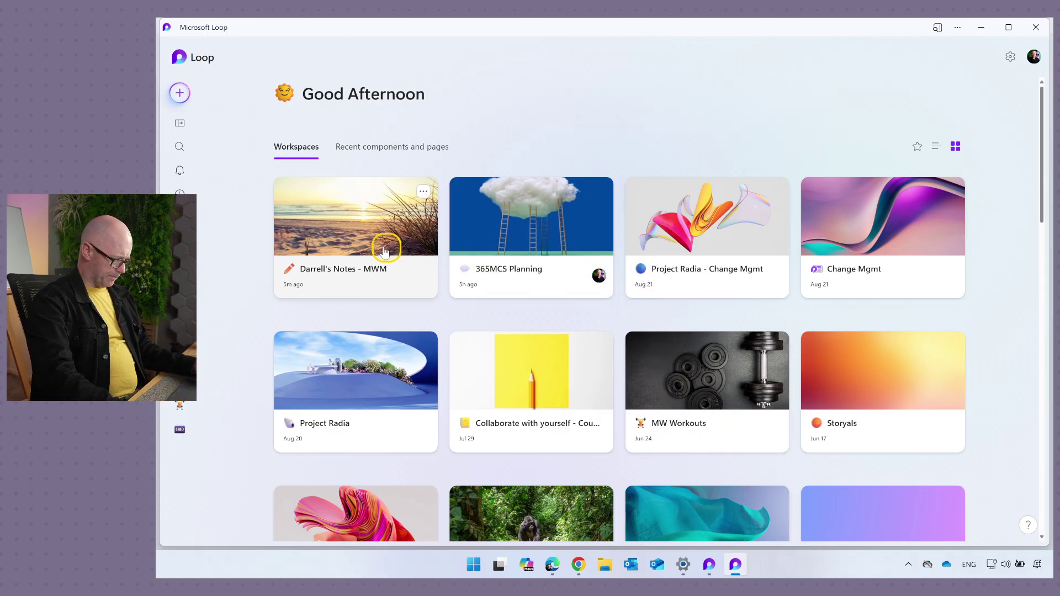
- Open the personal notes workspace card on the Loop home page
click(347, 243)
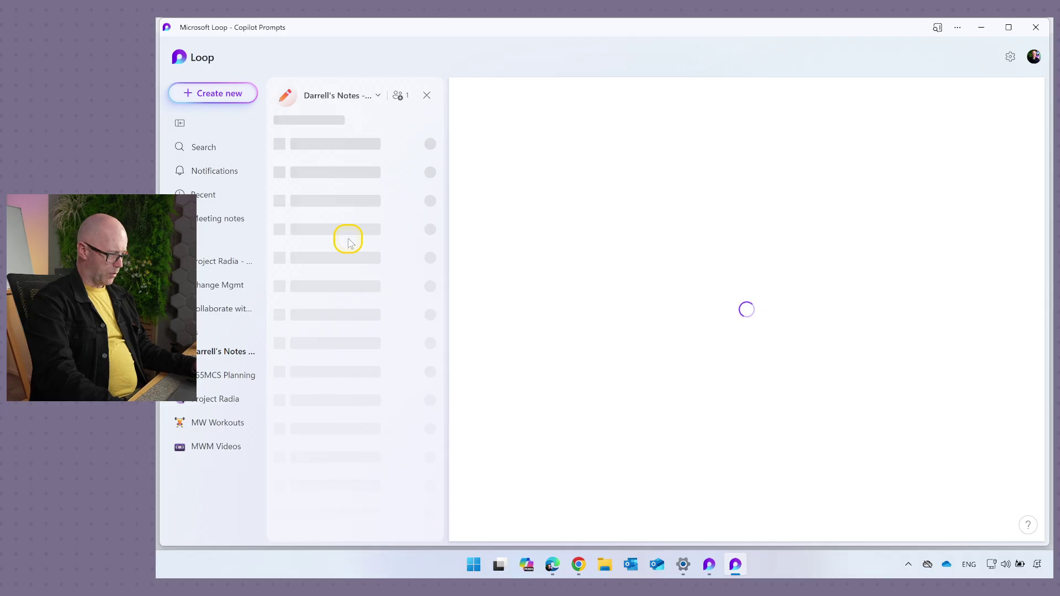